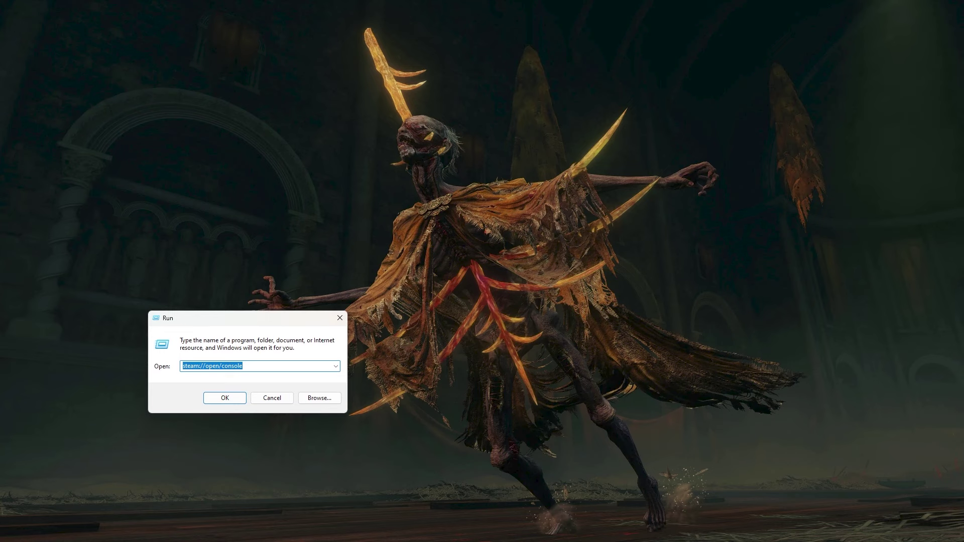
- Prepare to launch the Steam console with the Run command steam://open/console
click(254, 366)
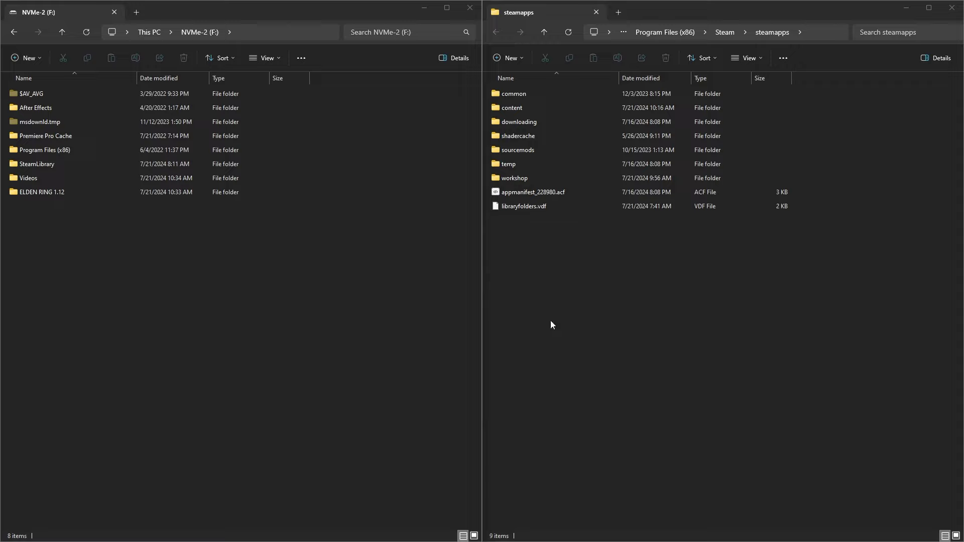
- Open the app_1245620 folder inside Steam's steamapps content folder, and the ELDEN RING 1.12 folder on drive F:
double_click(518, 107)
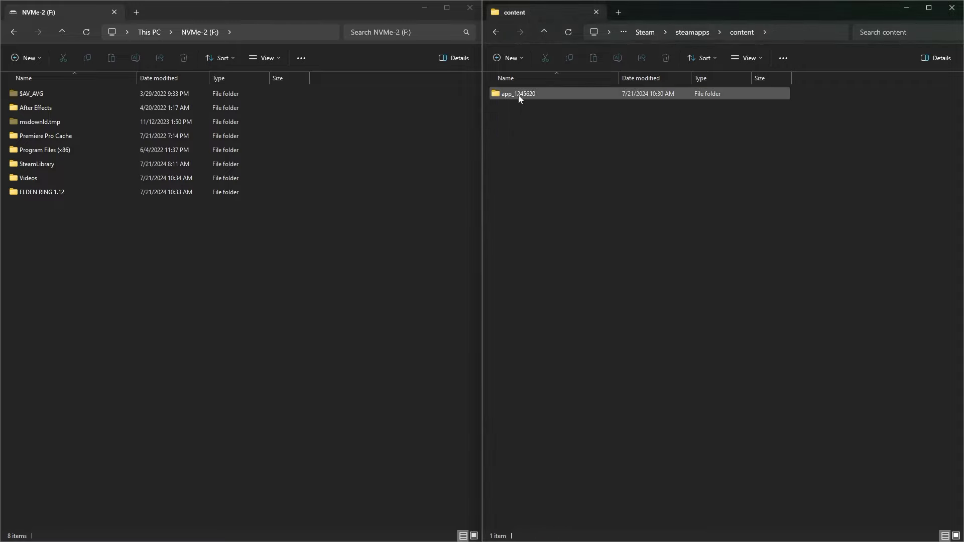
double_click(518, 94)
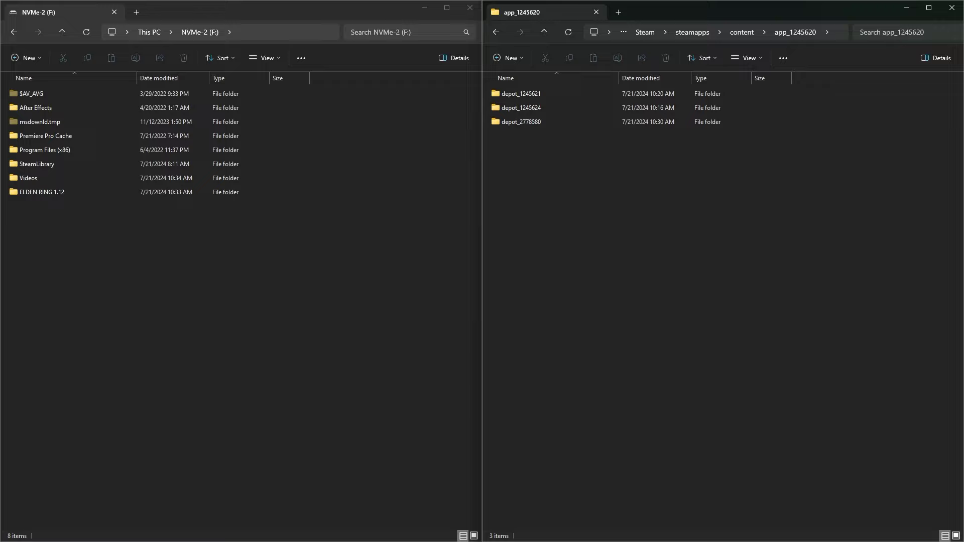
double_click(42, 192)
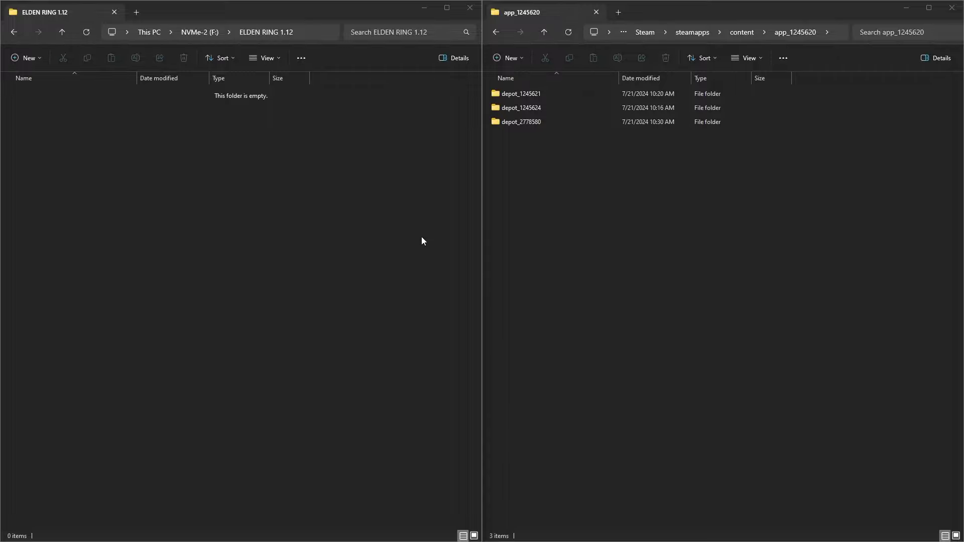
- Move everything from the Game folder of depot_1245621 into F:\ELDEN RING 1.12
double_click(537, 95)
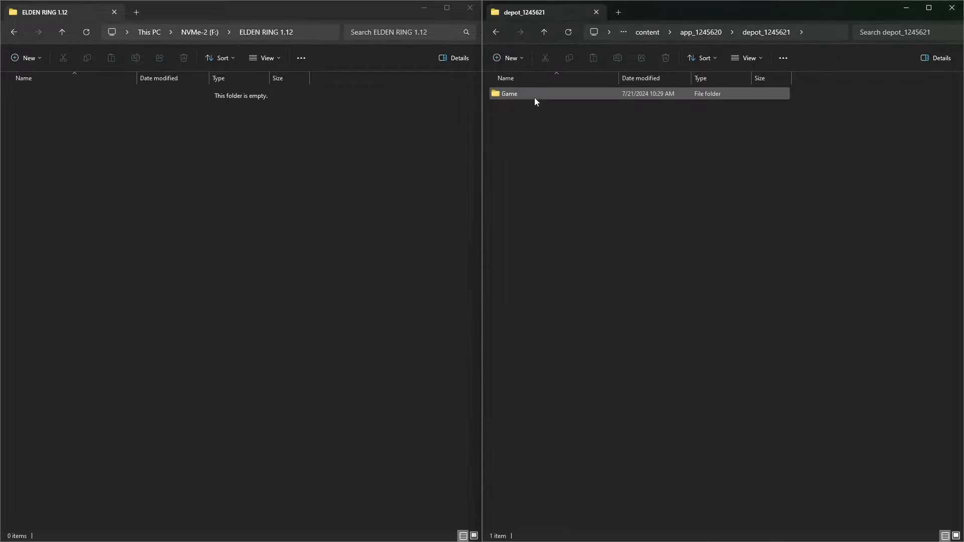
double_click(515, 95)
key(ctrl+a)
right_click(553, 241)
click(564, 243)
key(ctrl+v)
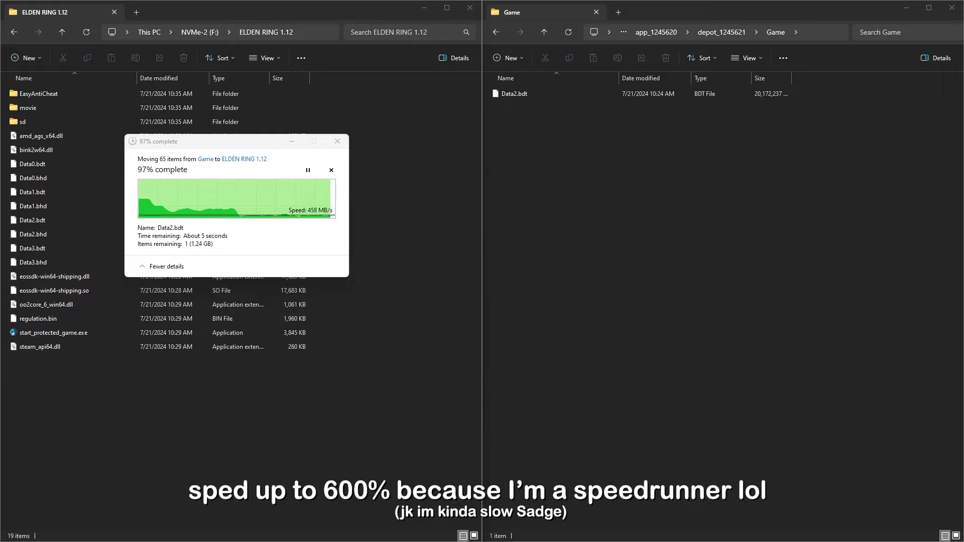
- Move EasyAntiCheat and eldenring.exe from the Game folder of depot_1245624 into ELDEN RING 1.12
click(543, 32)
double_click(546, 99)
key(ctrl+a)
key(ctrl+x)
right_click(116, 230)
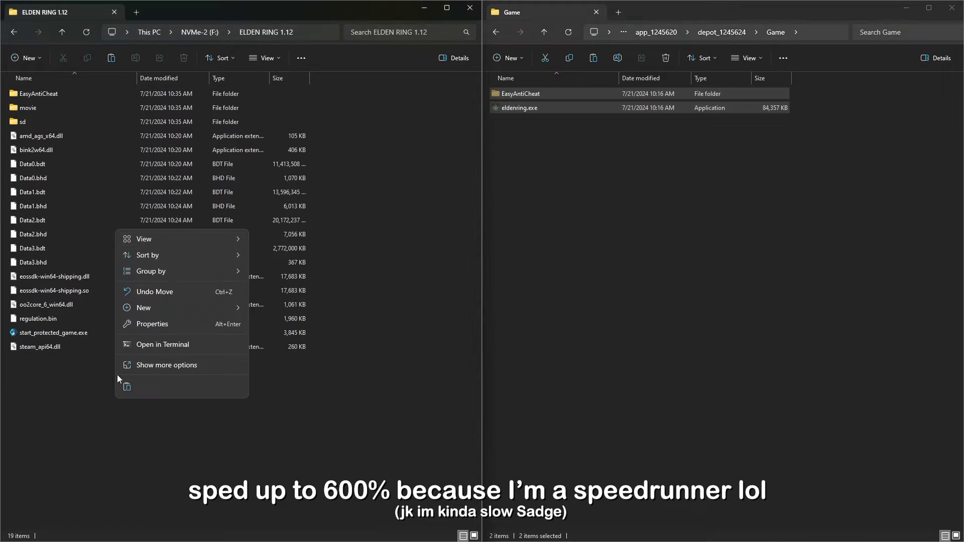
click(151, 307)
- Move movie_dlc, DLC.bdt and DLC.bhd from the Game folder of depot_2778580 into ELDEN RING 1.12
click(655, 31)
double_click(522, 107)
double_click(520, 93)
key(ctrl+a)
key(ctrl+x)
right_click(120, 417)
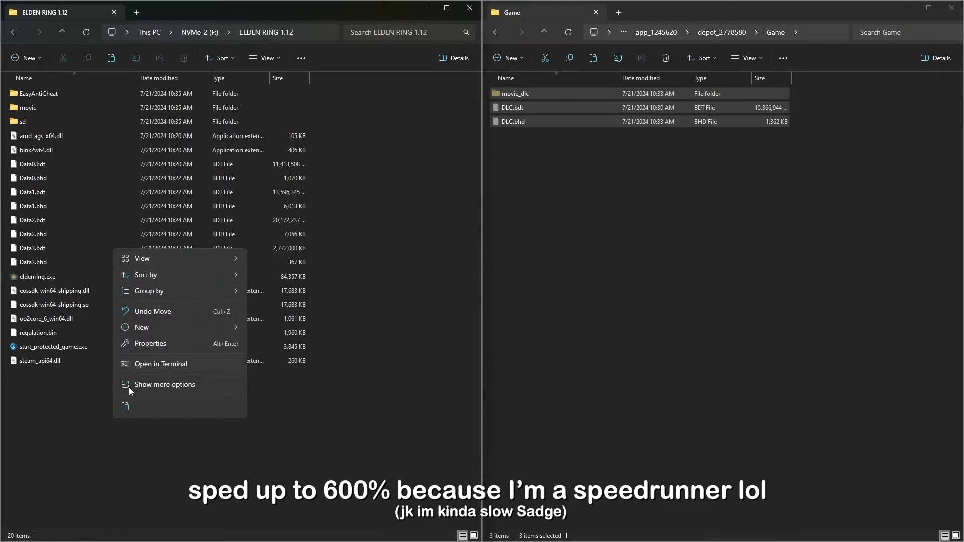
click(130, 401)
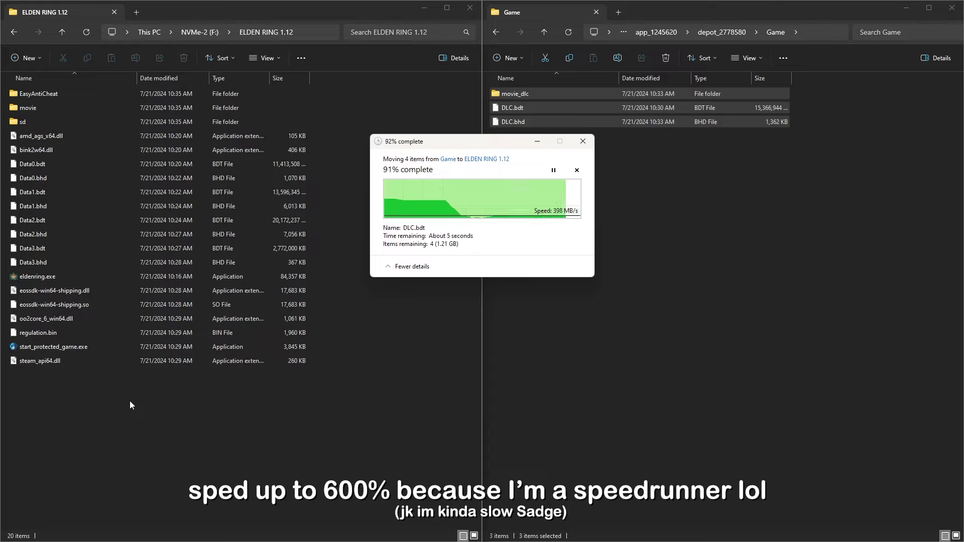
key(alt+Up)
key(alt+Up)
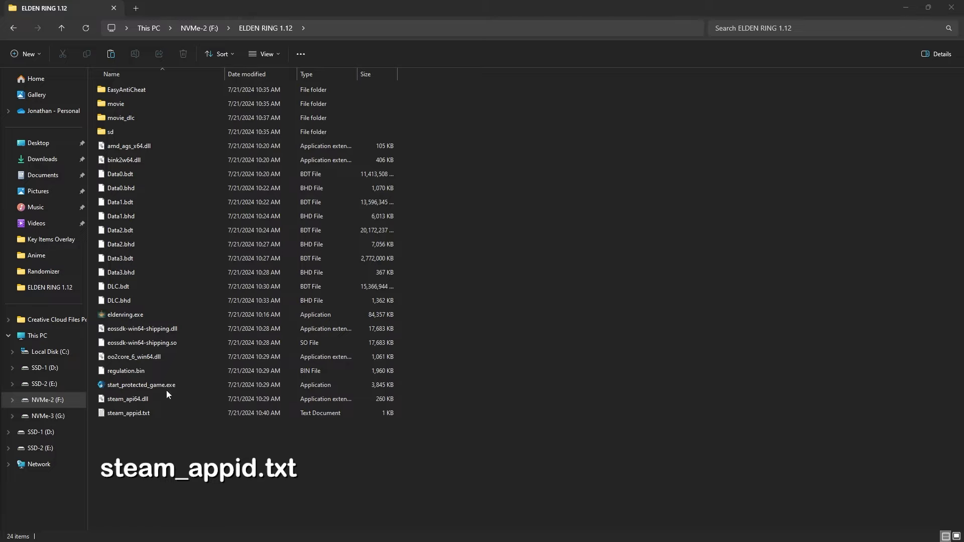
- Open steam_appid.txt in the ELDEN RING 1.12 folder to check the app ID it contains, and close the file
click(131, 412)
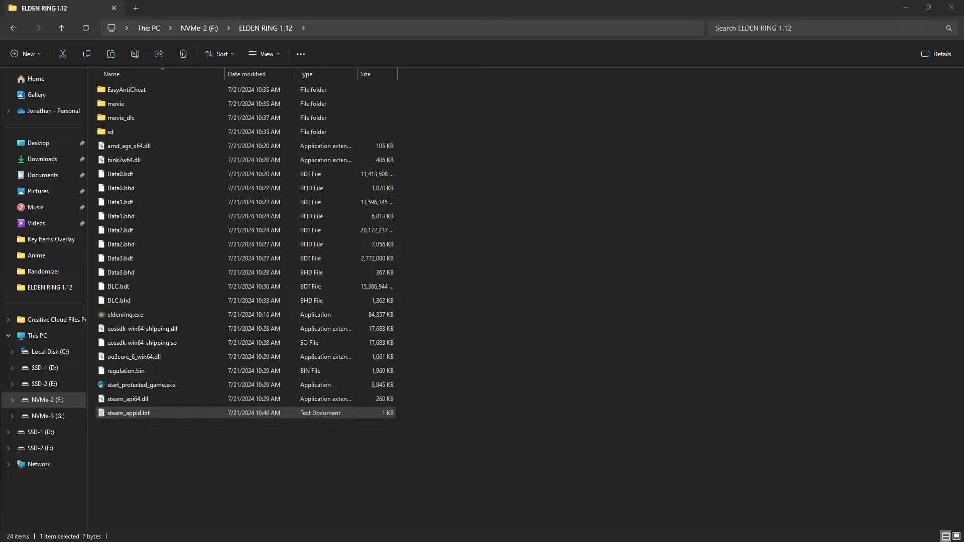
key(Return)
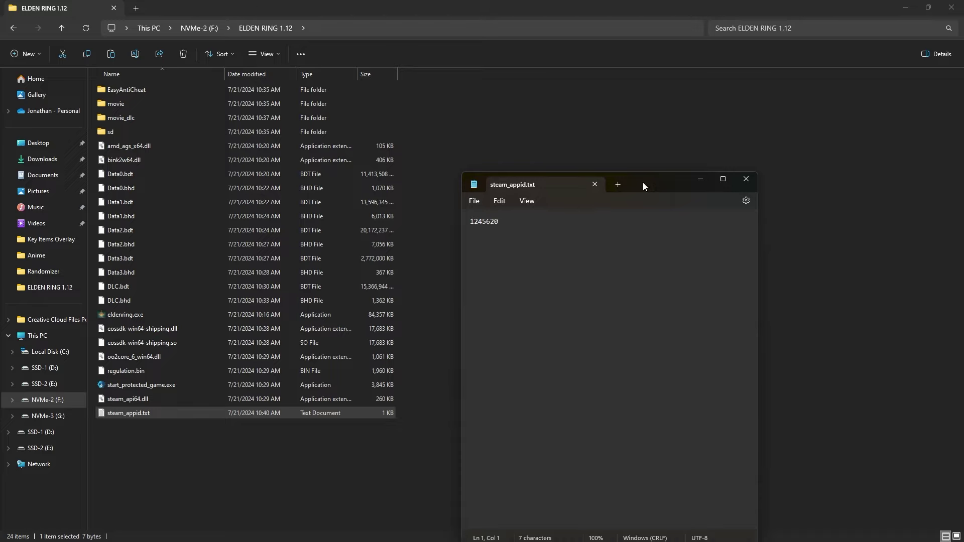
drag(644, 186, 642, 146)
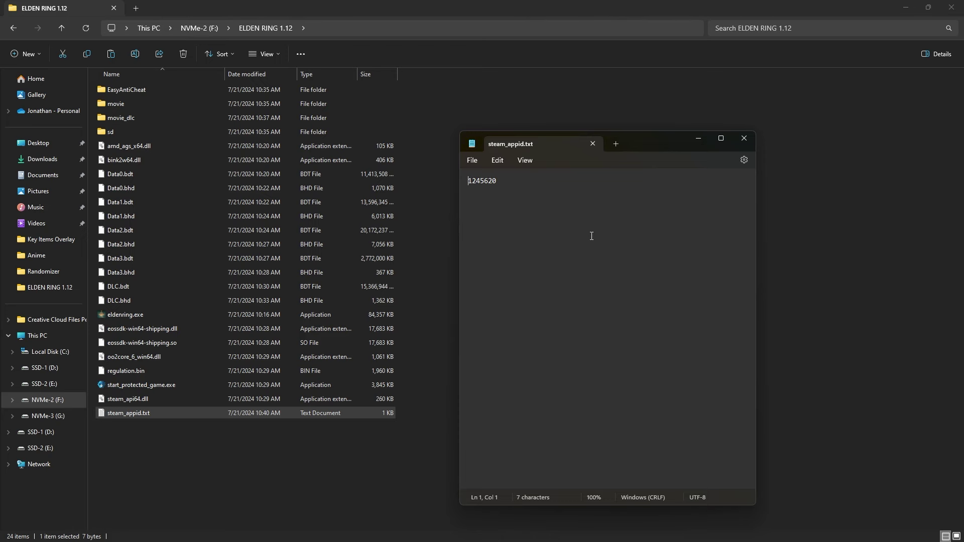
click(593, 144)
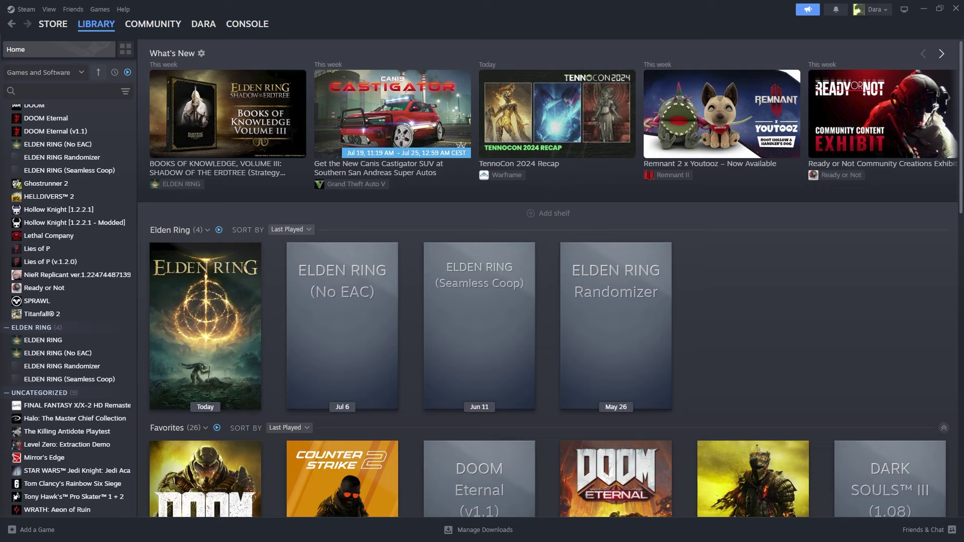
- In Steam, add eldenring.exe from F:\ELDEN RING 1.12 to the library as a non-Steam game
click(101, 10)
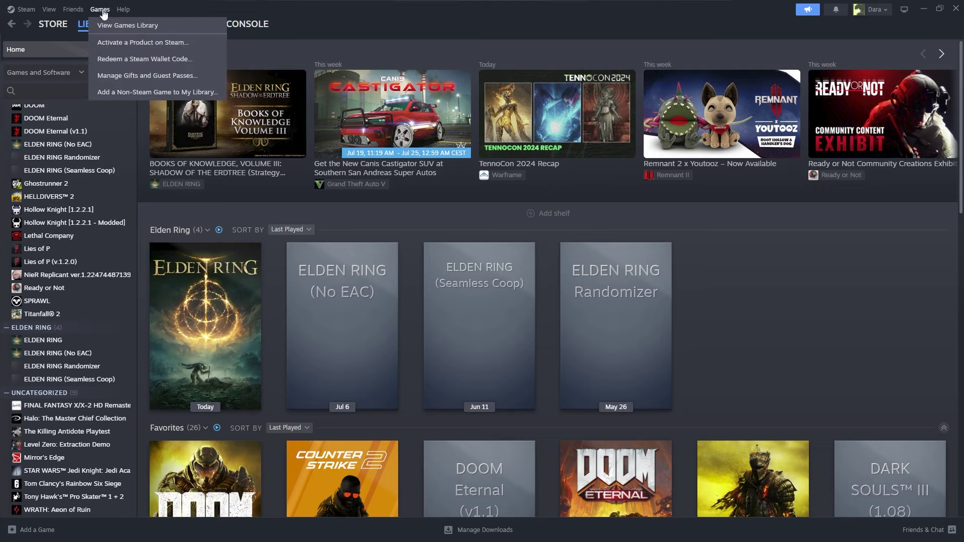
click(118, 91)
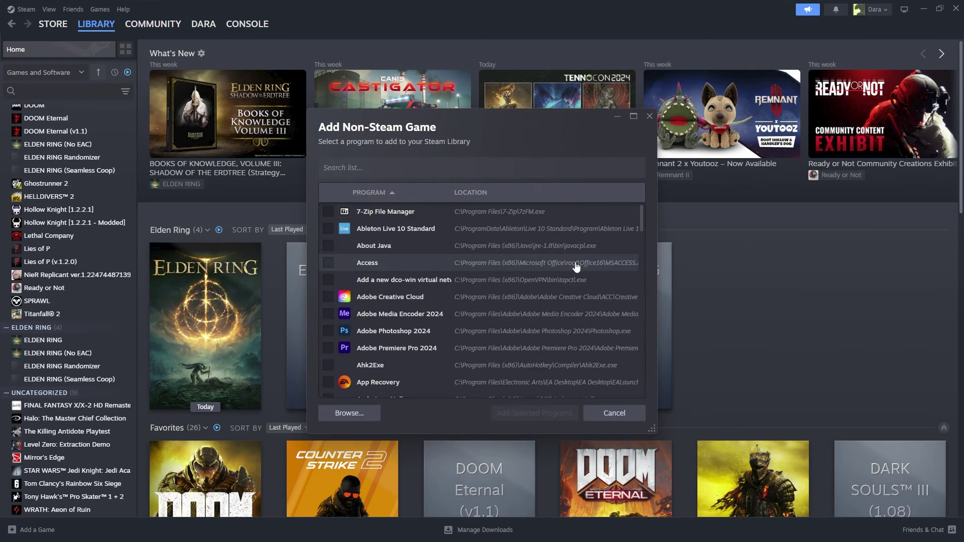
click(357, 413)
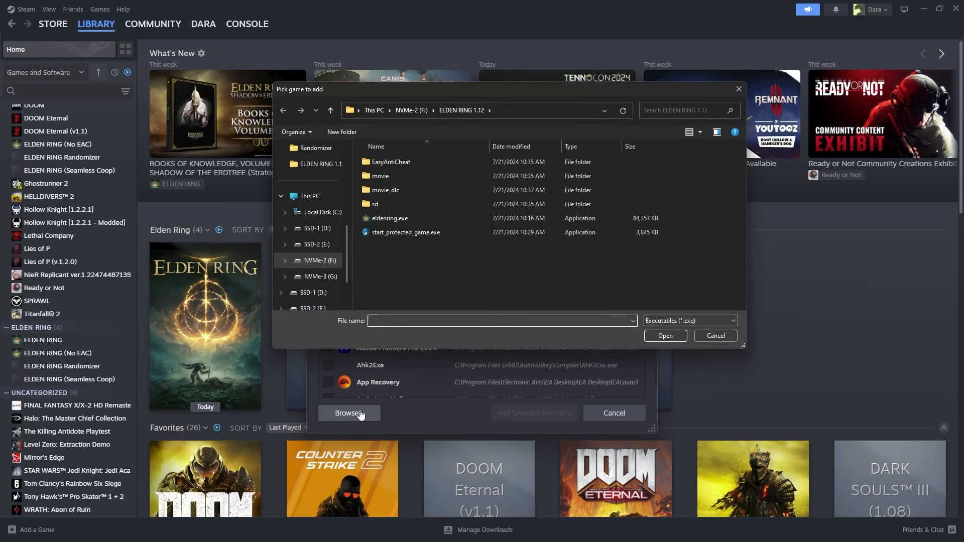
double_click(399, 219)
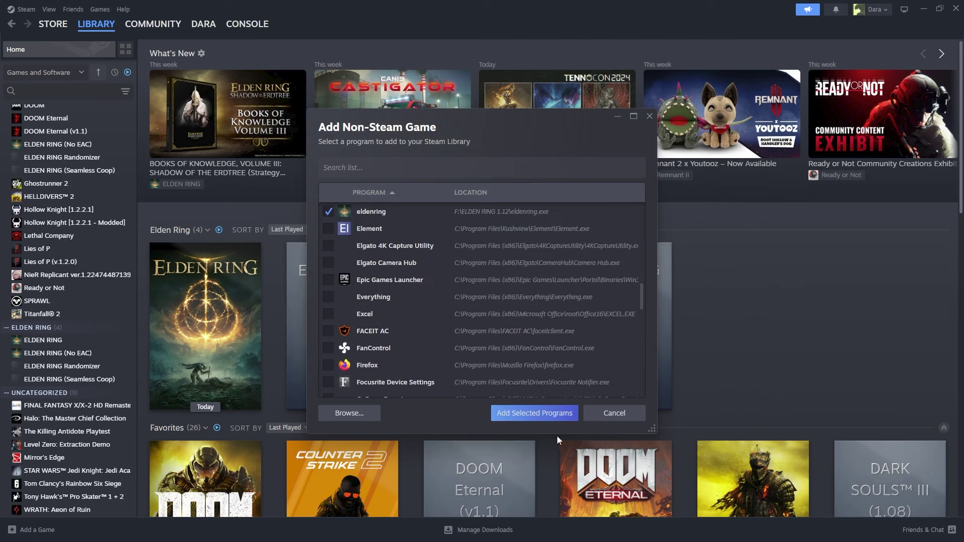
click(534, 413)
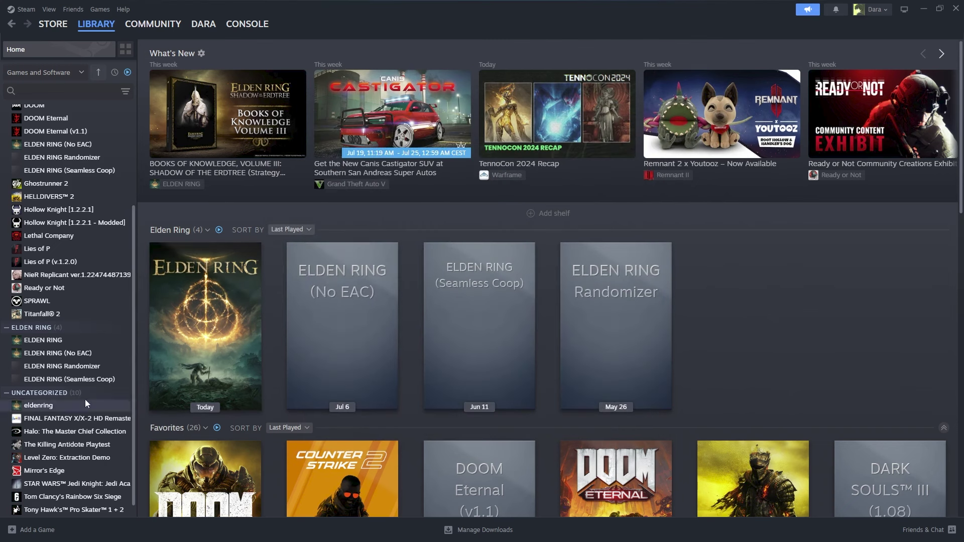
- Rename the new eldenring library shortcut to ELDEN RING 1.12 in its properties
right_click(40, 407)
click(71, 484)
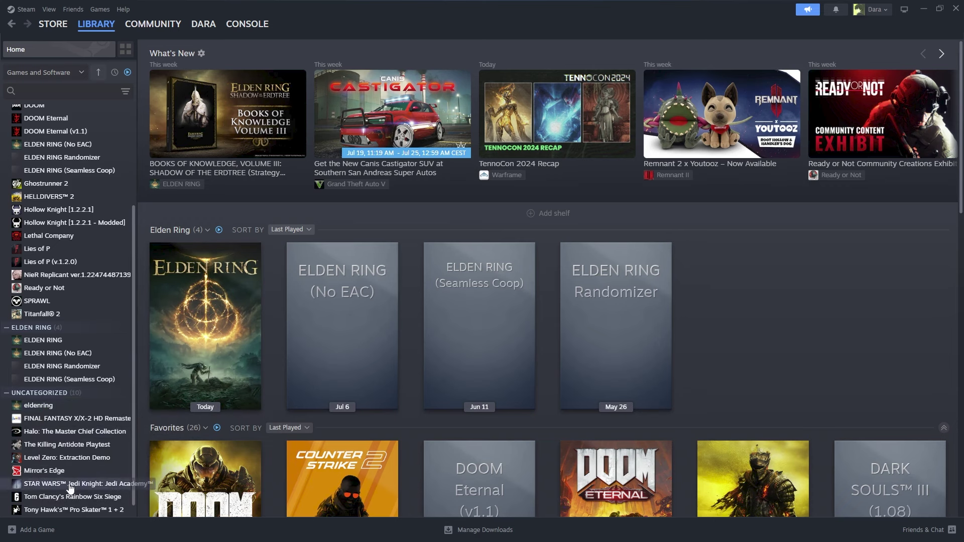
text(ELD)
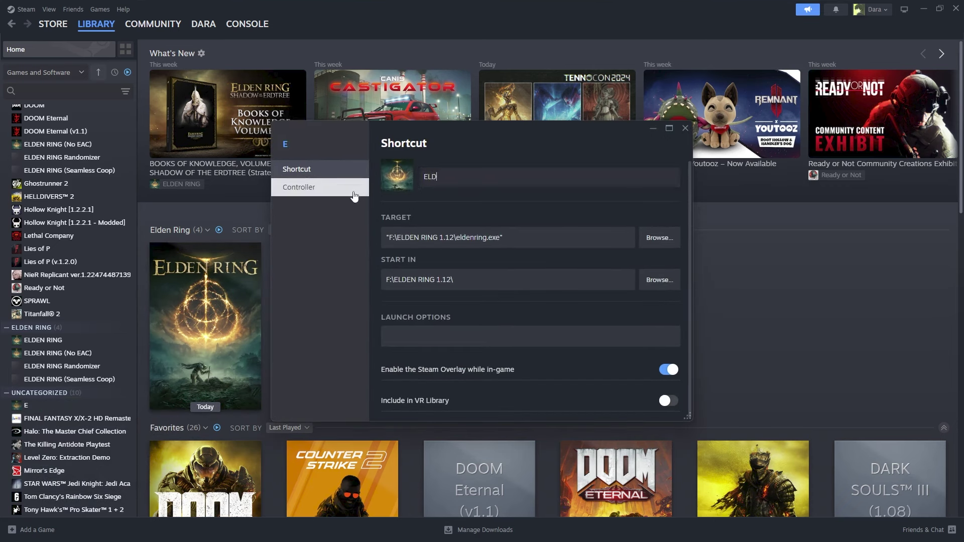
text(EN RING 1.12)
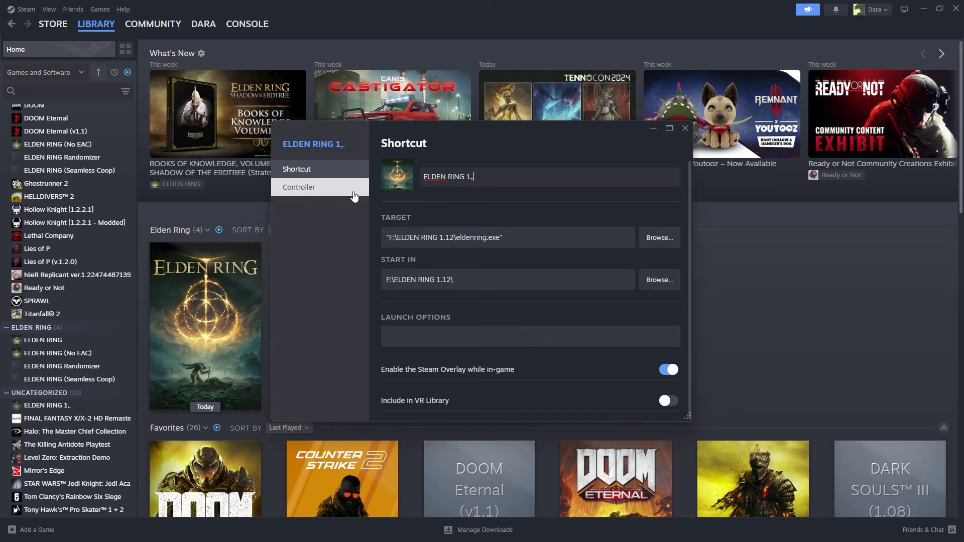
click(686, 128)
- Add the ELDEN RING 1.12 shortcut to Favorites and to the Elden Ring collection
right_click(63, 405)
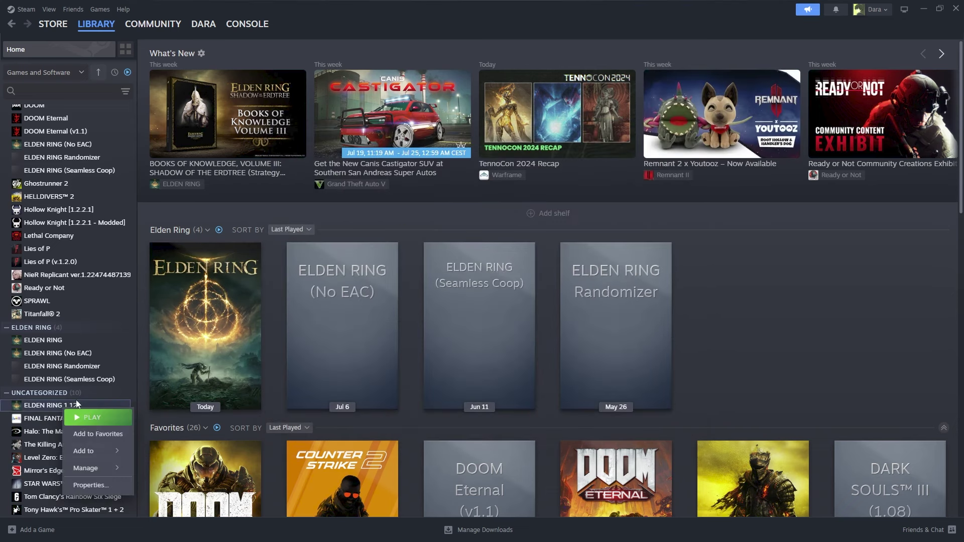
click(86, 431)
drag(62, 147, 50, 351)
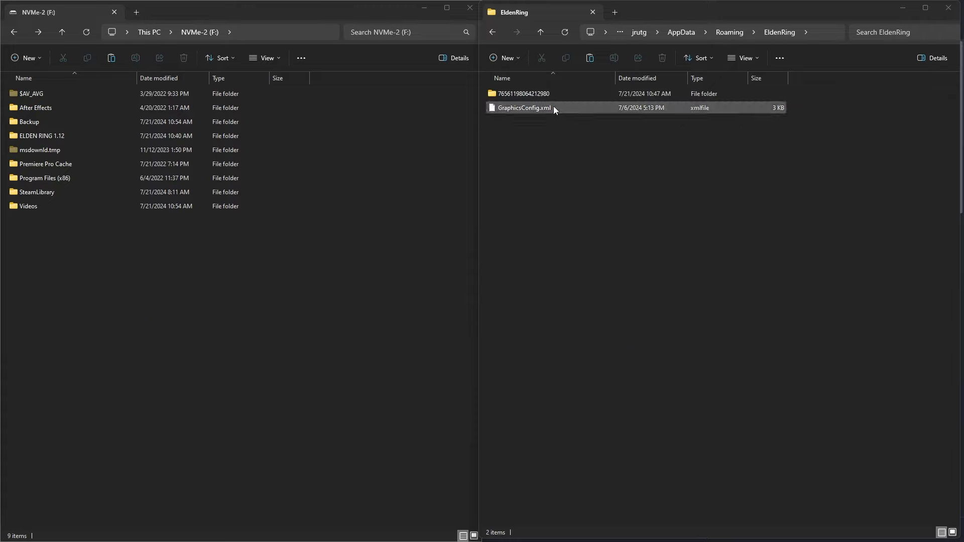
- In File Explorer, view the save files inside the Steam ID folder of AppData\Roaming\EldenRing, and return to the EldenRing folder
click(531, 99)
double_click(531, 97)
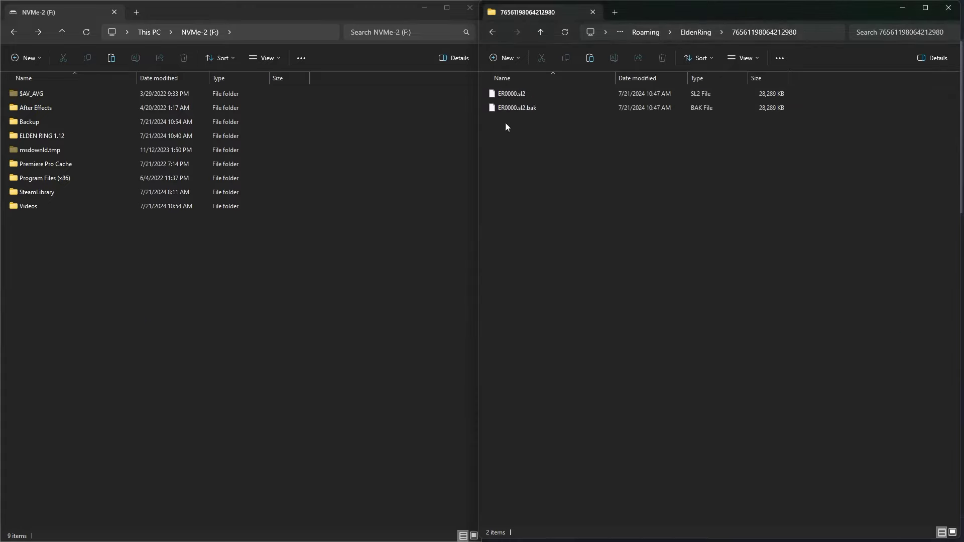
click(493, 32)
- Copy the Steam ID save folder from AppData\Roaming\EldenRing into the Backup folder on drive F:
right_click(523, 94)
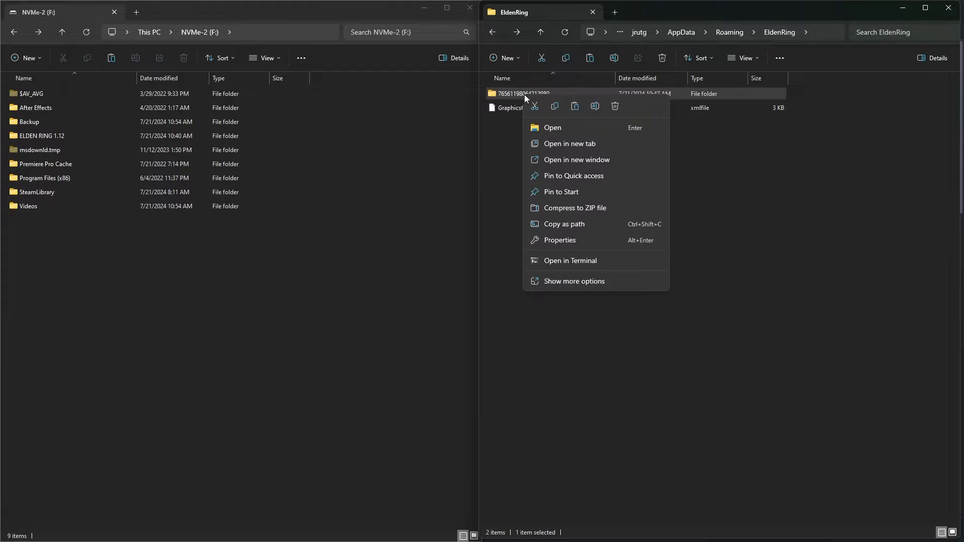
key(Escape)
click(98, 135)
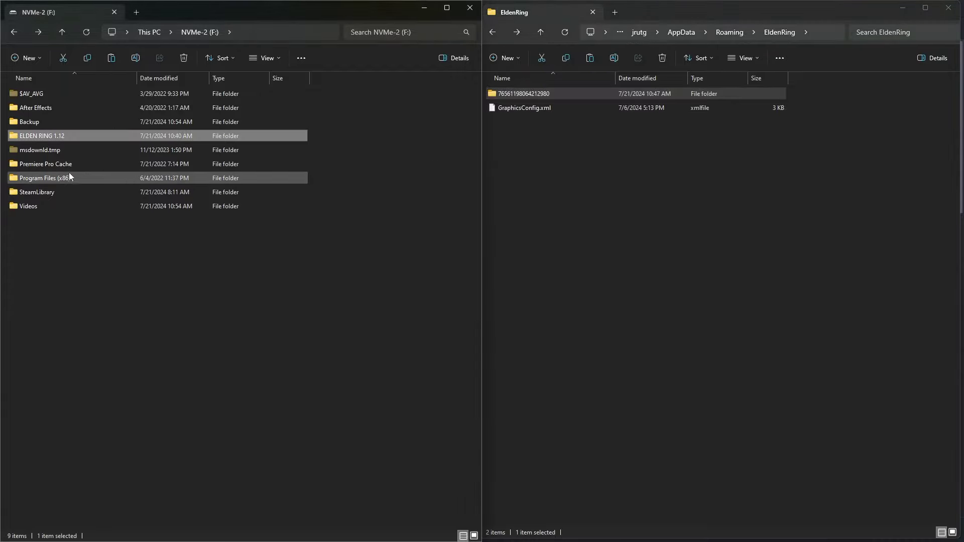
double_click(73, 137)
click(15, 32)
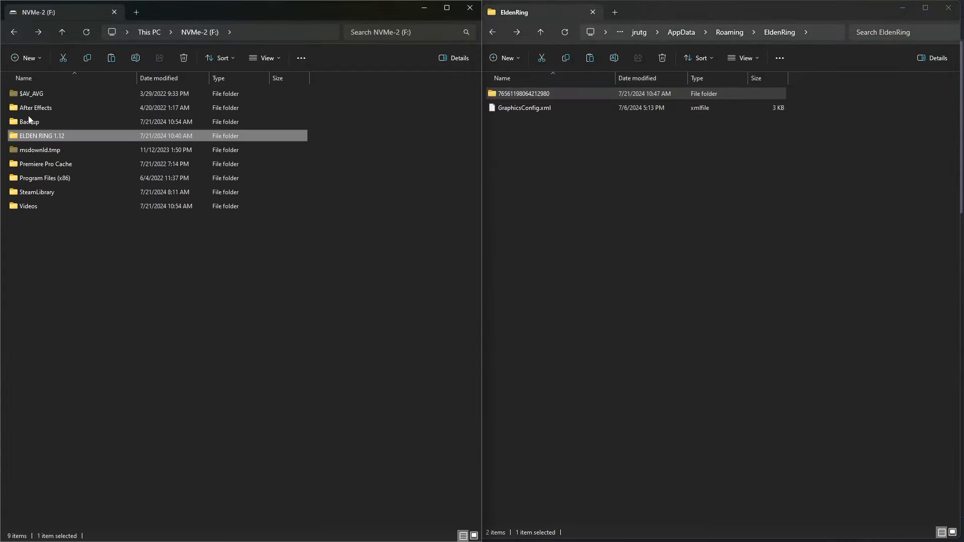
double_click(41, 122)
right_click(53, 143)
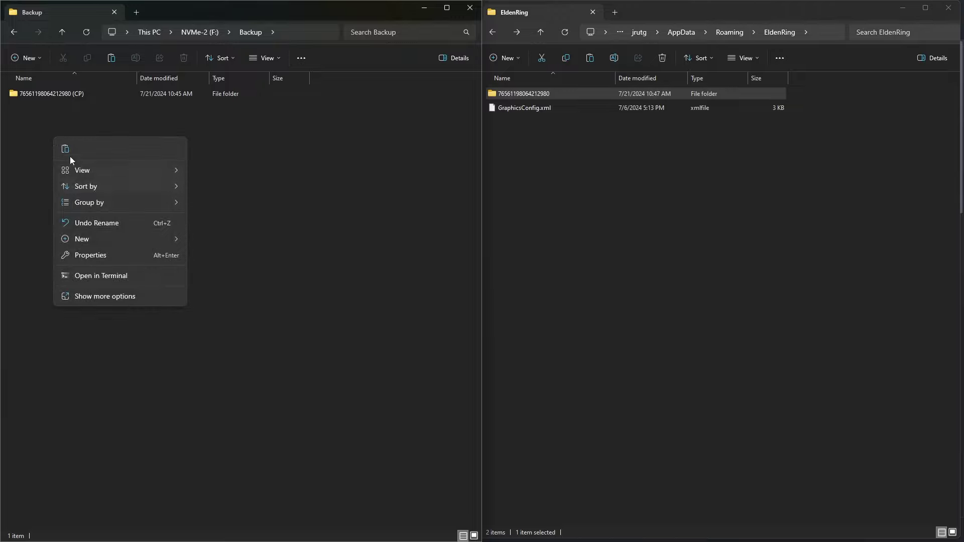
key(Escape)
key(ctrl+v)
click(117, 196)
- Delete the original Steam ID save folder from AppData\Roaming\EldenRing
click(533, 96)
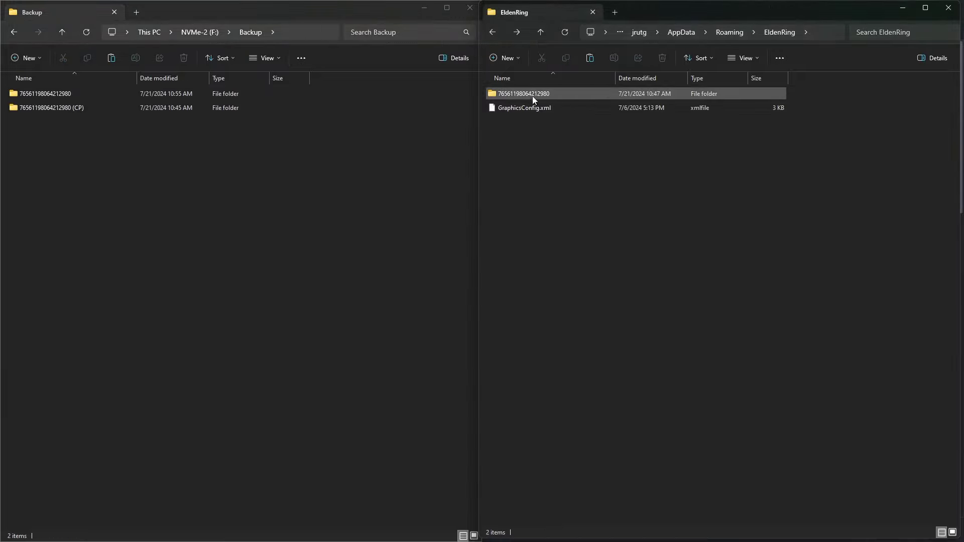
key(Delete)
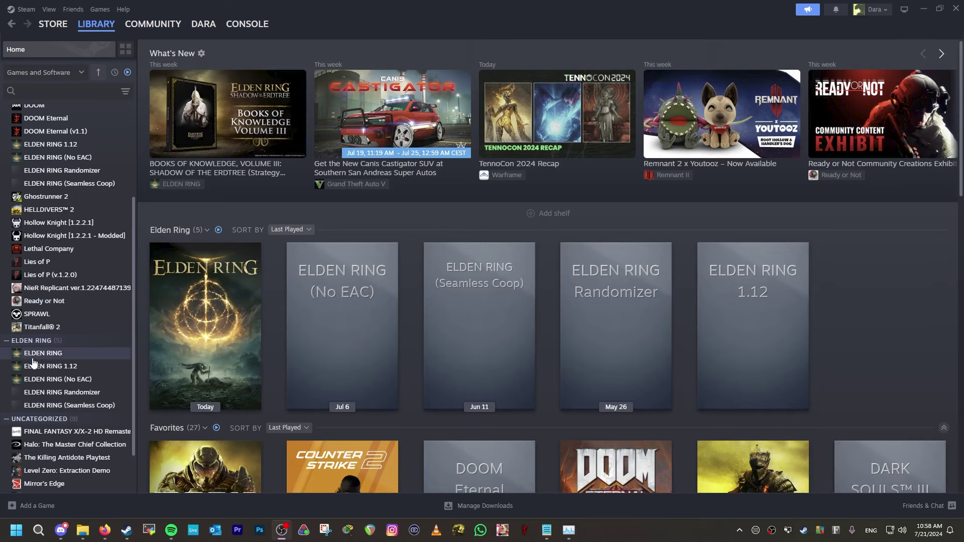
- Launch ELDEN RING 1.12 from the Steam library and proceed past the game's title screen
click(34, 364)
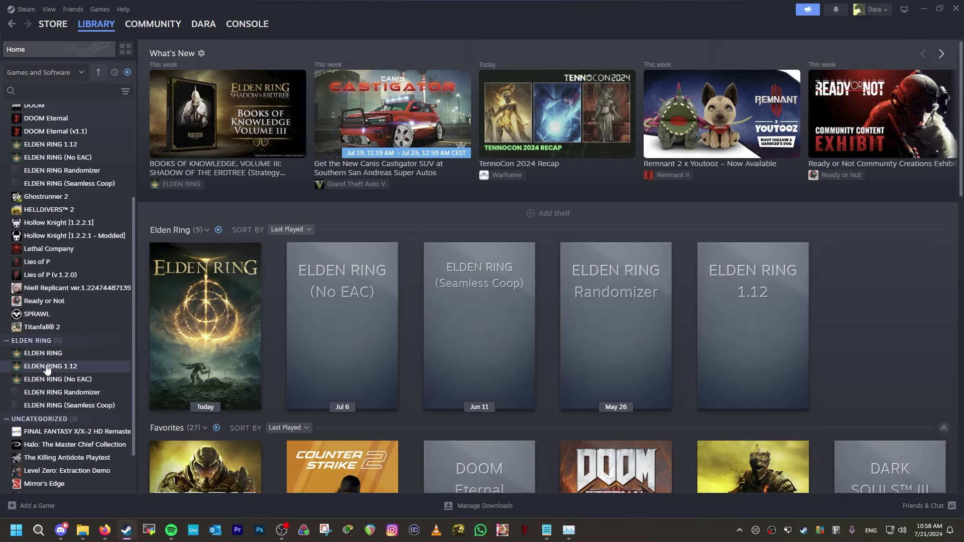
click(200, 226)
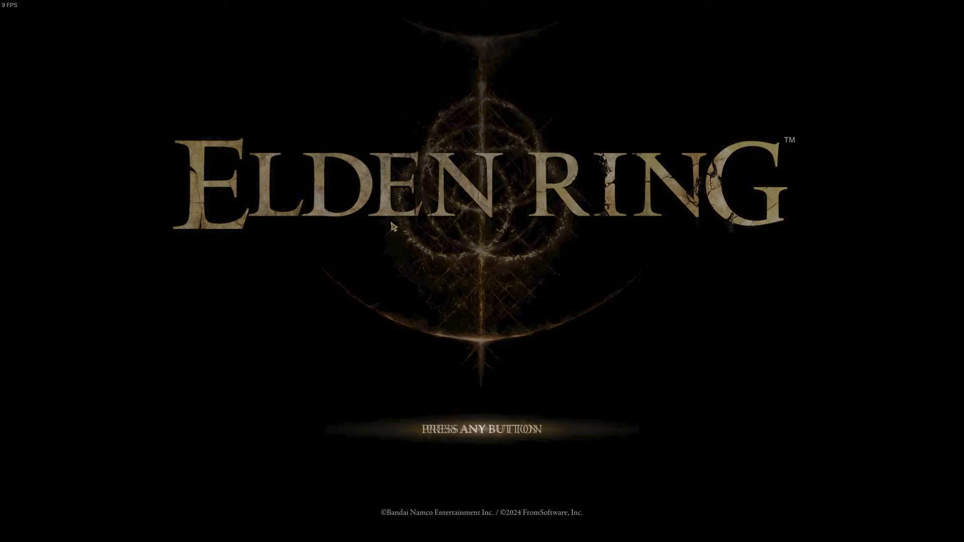
key(Return)
click(419, 455)
click(422, 456)
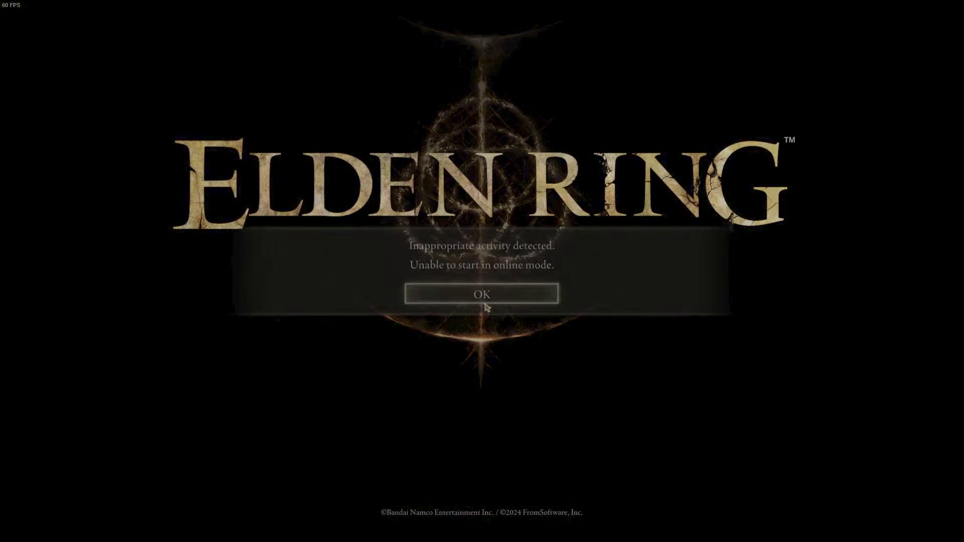